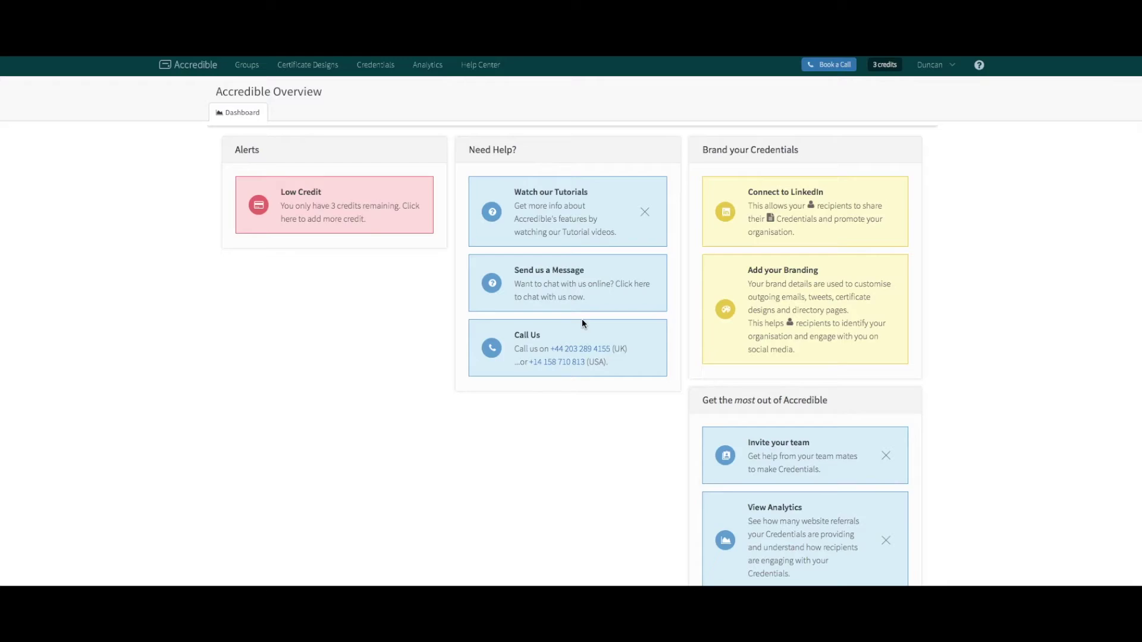
Step: Go to Settings from the Duncan account menu
click(931, 64)
click(939, 111)
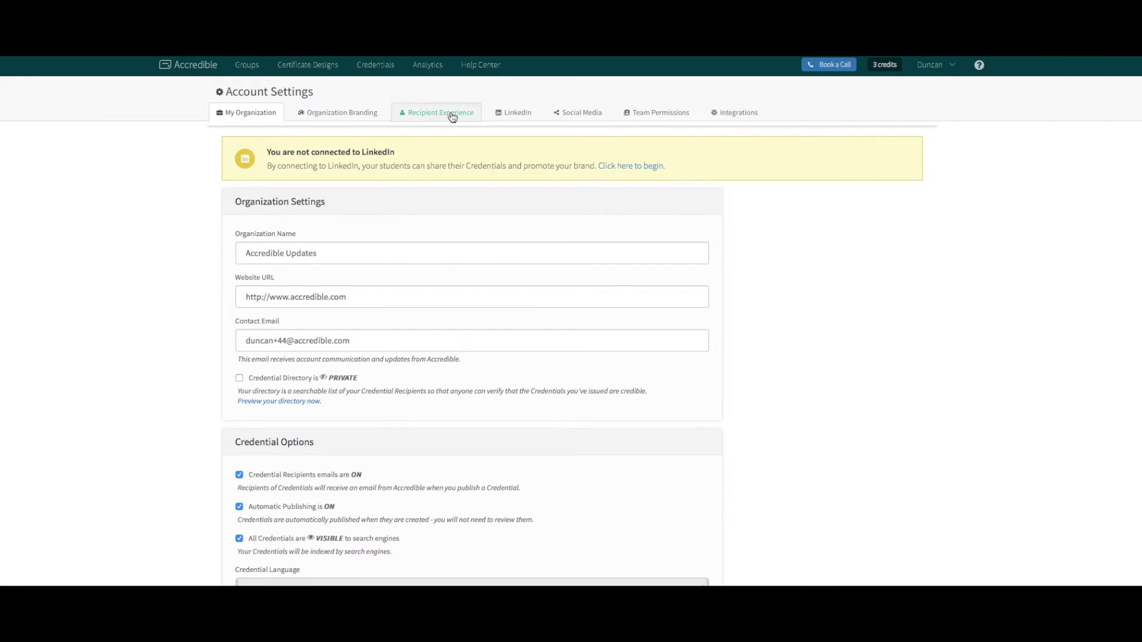
Step: Switch to the Recipient Experience tab and review its options, all currently set to Public
click(433, 118)
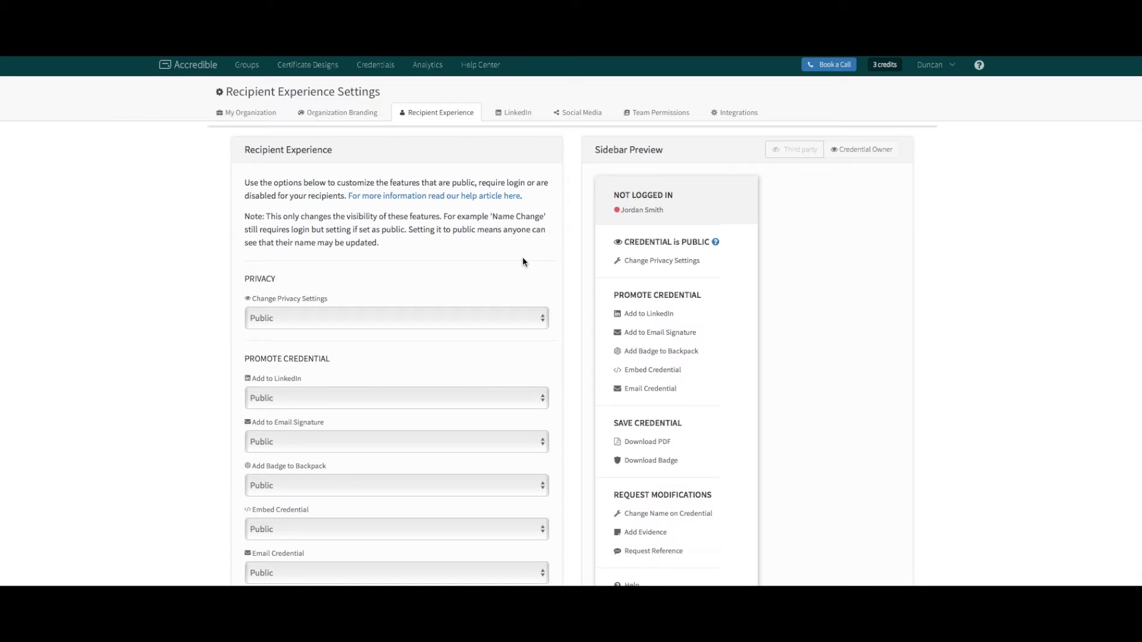
scroll(522, 262, down, 1)
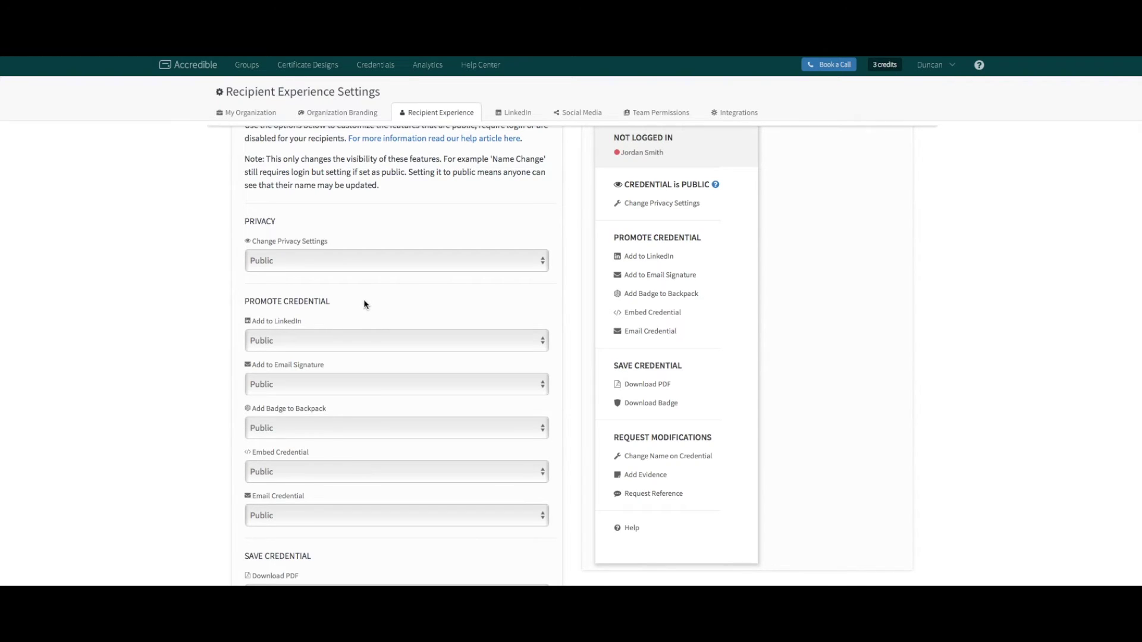
scroll(363, 323, down, 3)
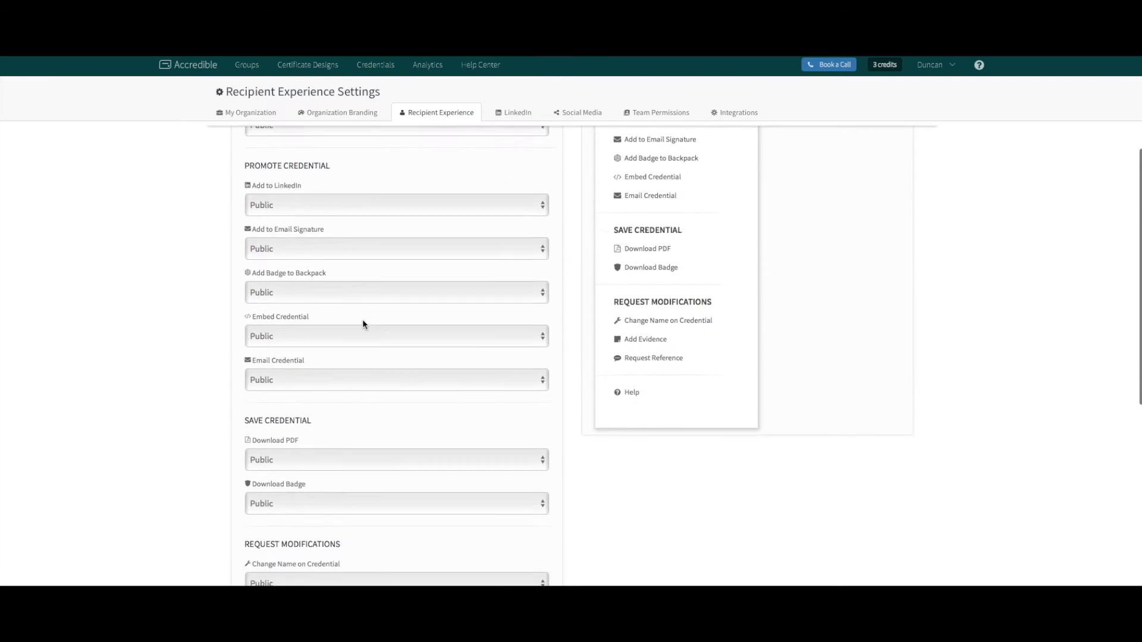
scroll(362, 323, down, 1)
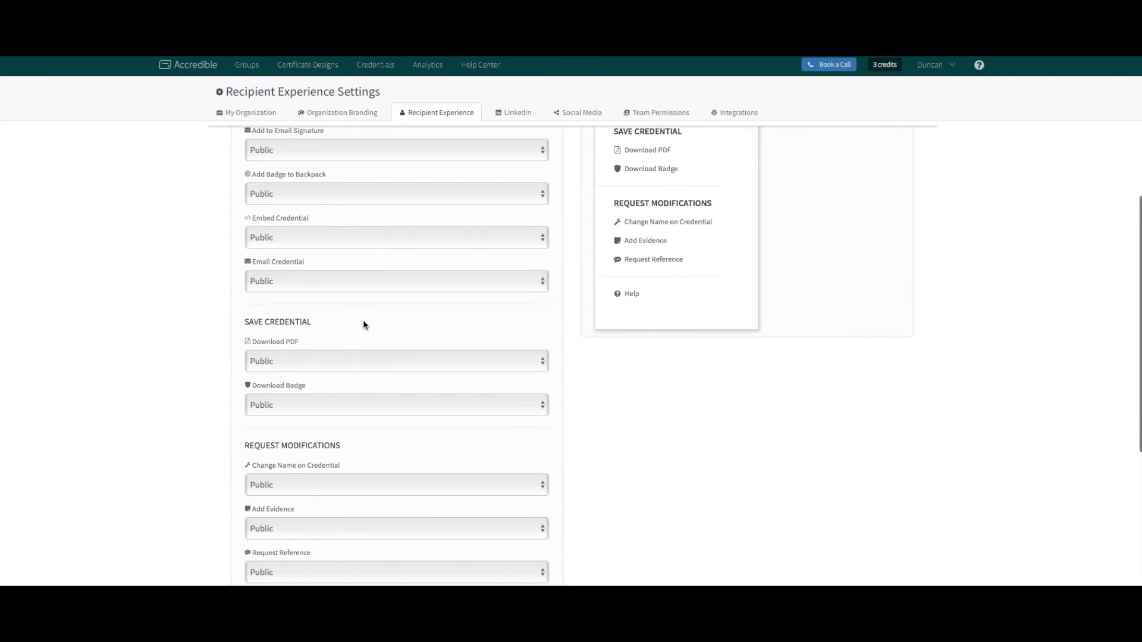
scroll(362, 324, down, 2)
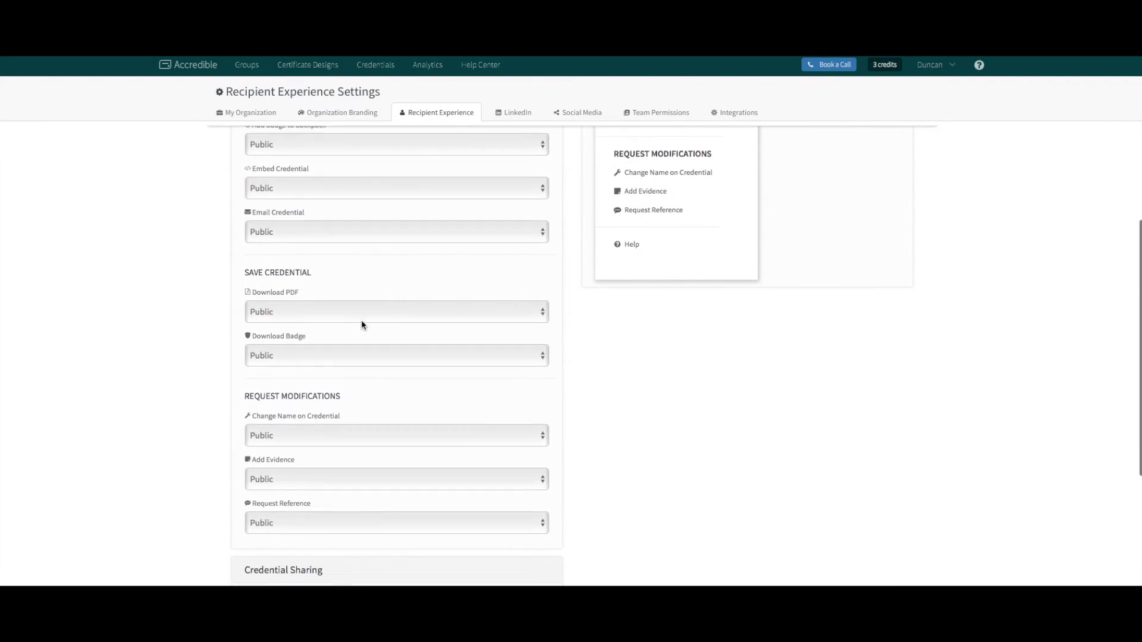
scroll(361, 324, down, 1)
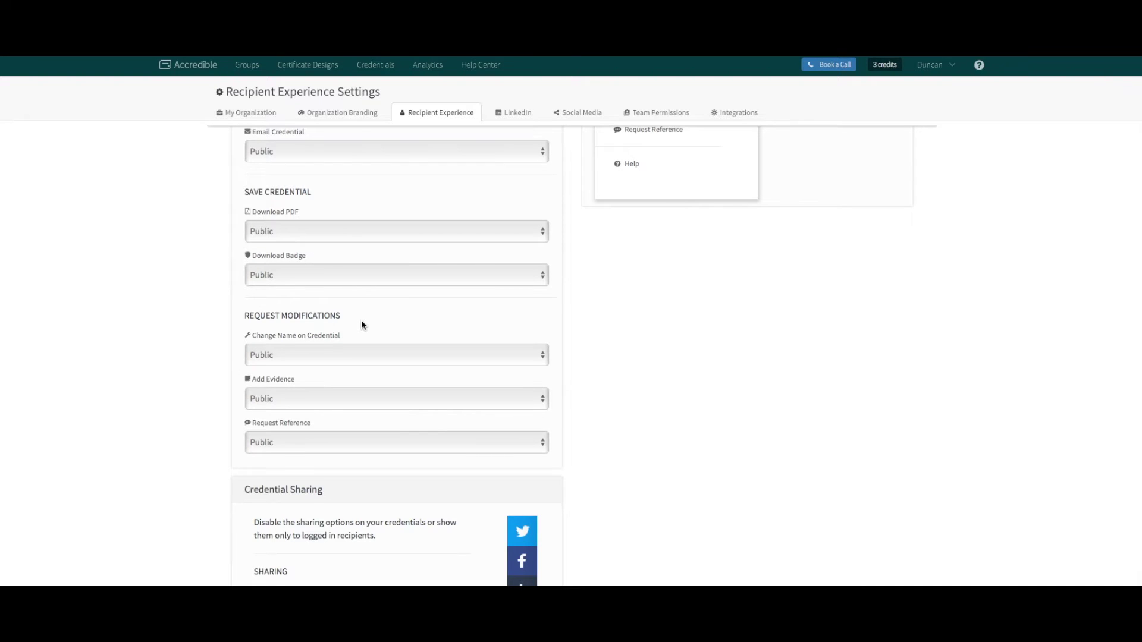
scroll(362, 324, down, 3)
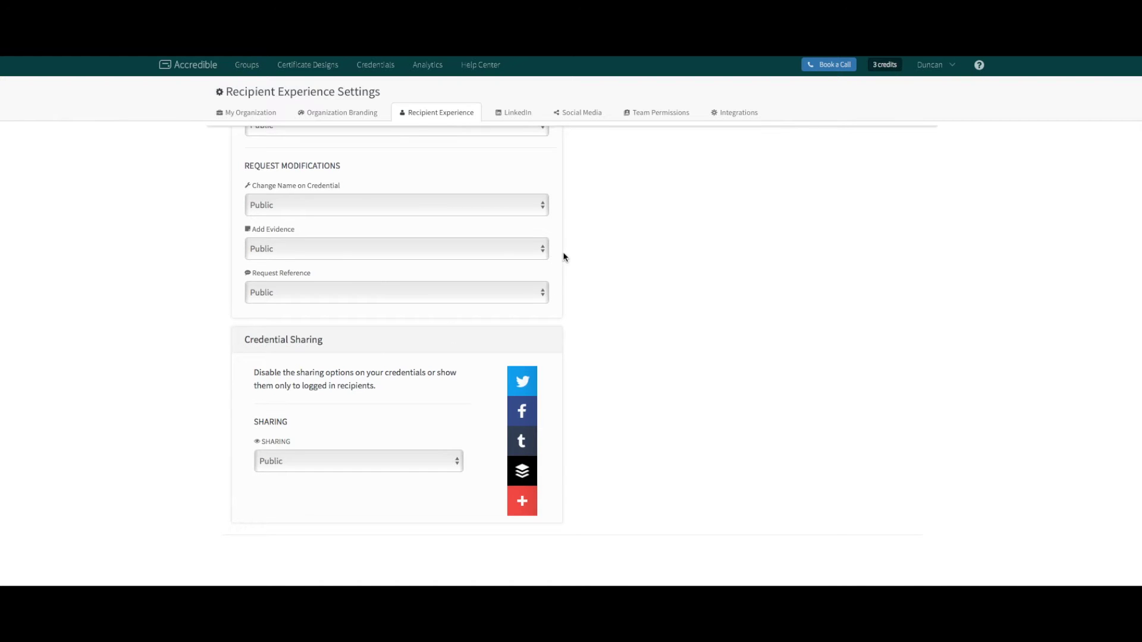
scroll(563, 256, up, 10)
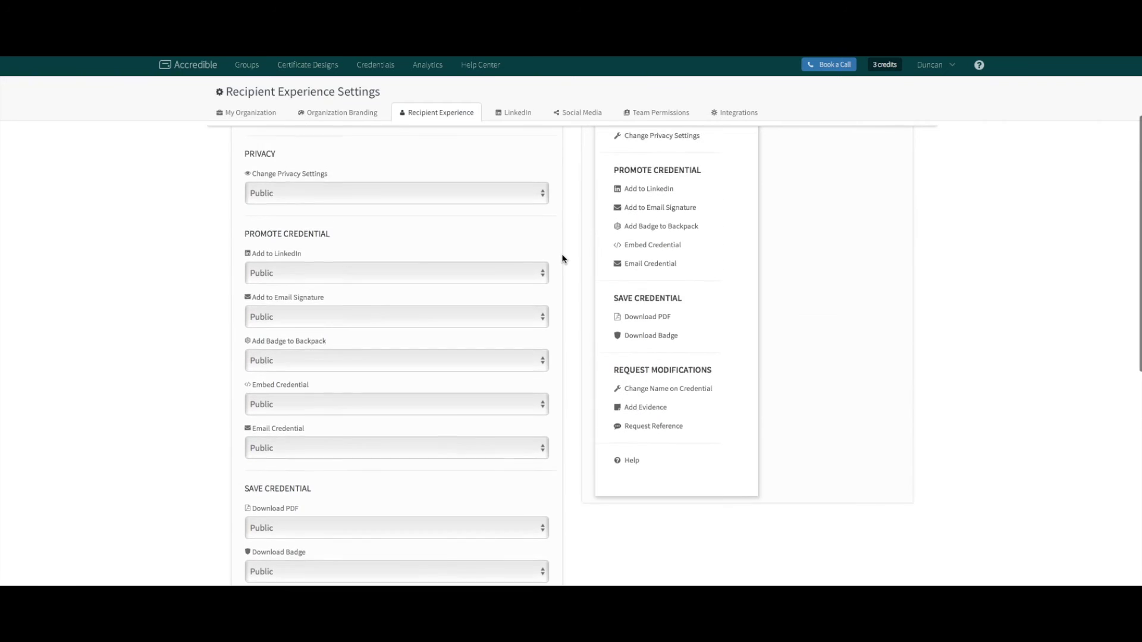
scroll(561, 255, up, 2)
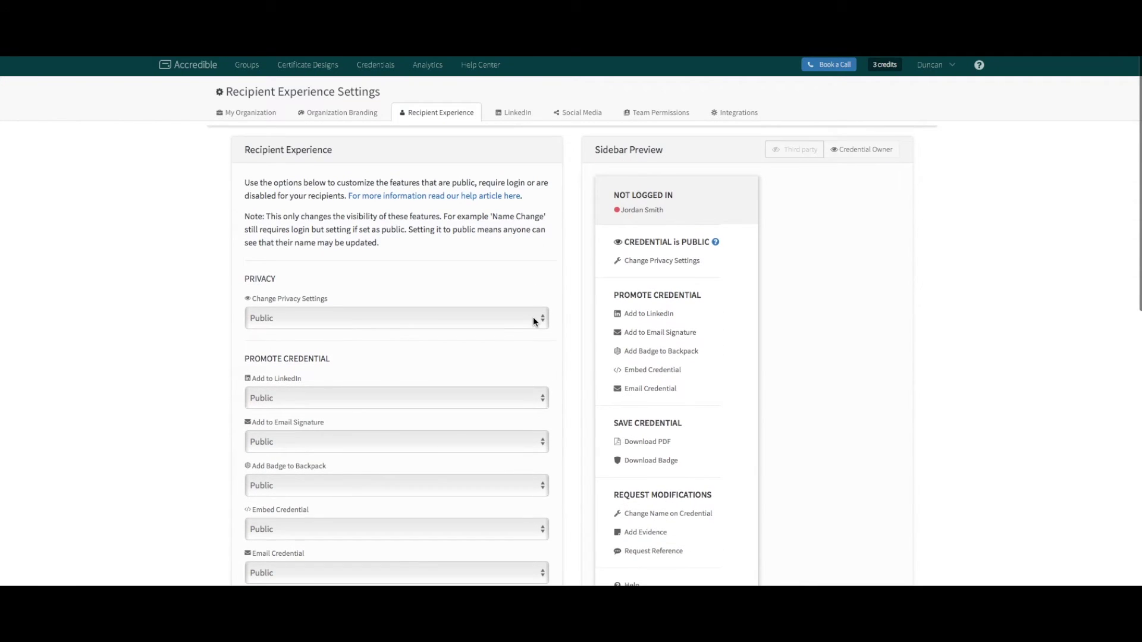
Step: View the Change Privacy Settings choices (Public, Requires Authentication, Disabled), leaving it at Public
click(532, 321)
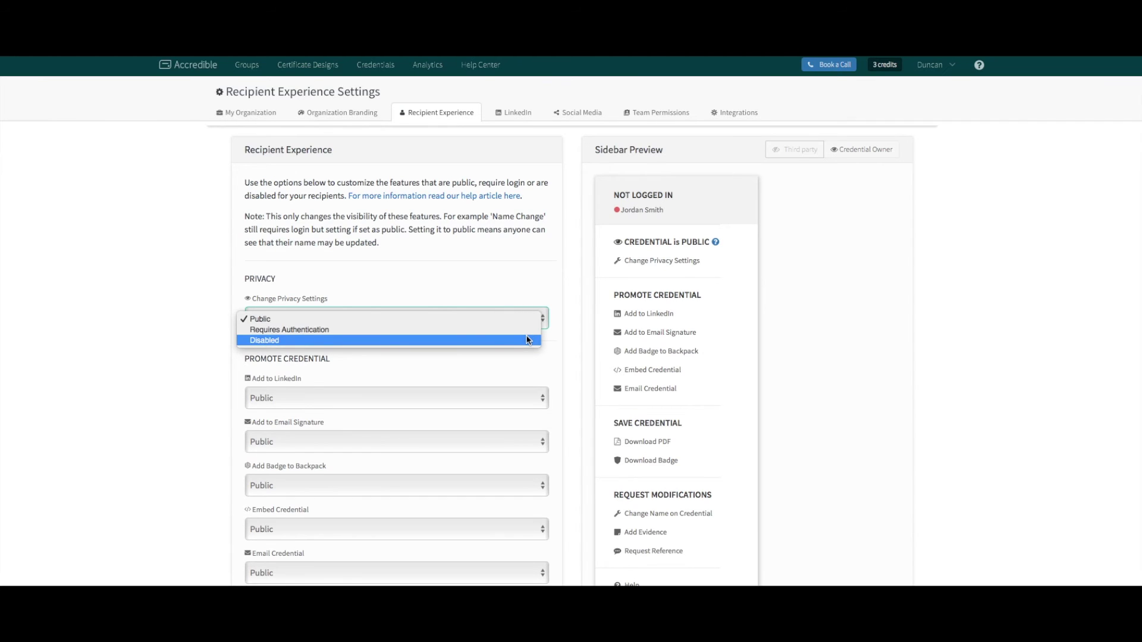
click(574, 326)
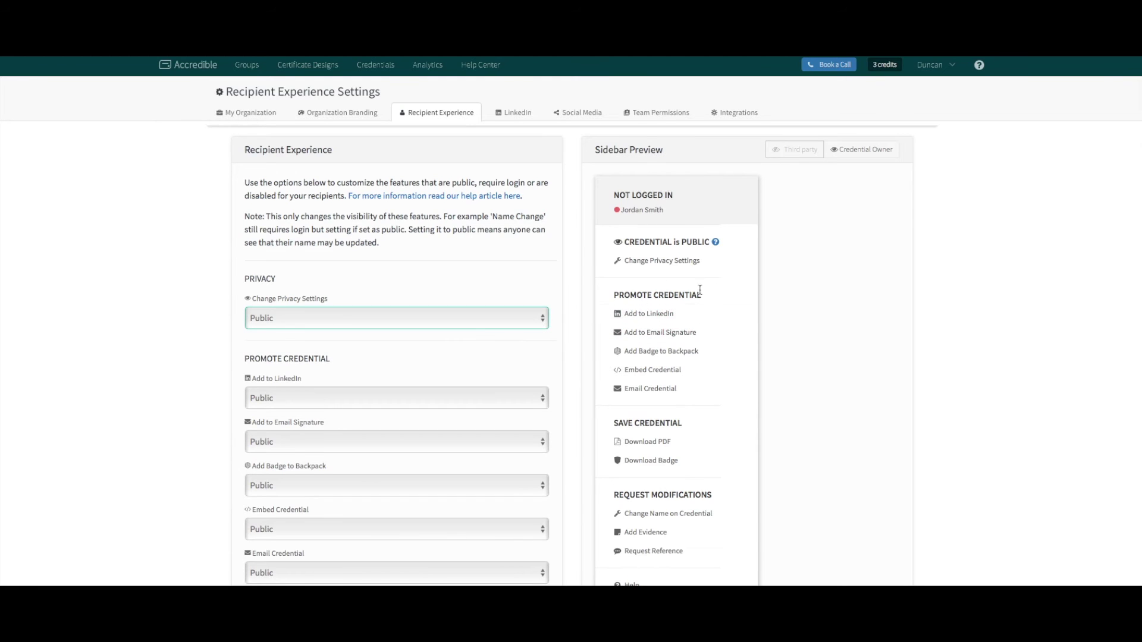
Step: Try setting Change Privacy Settings and Add to LinkedIn to Disabled
scroll(690, 289, down, 2)
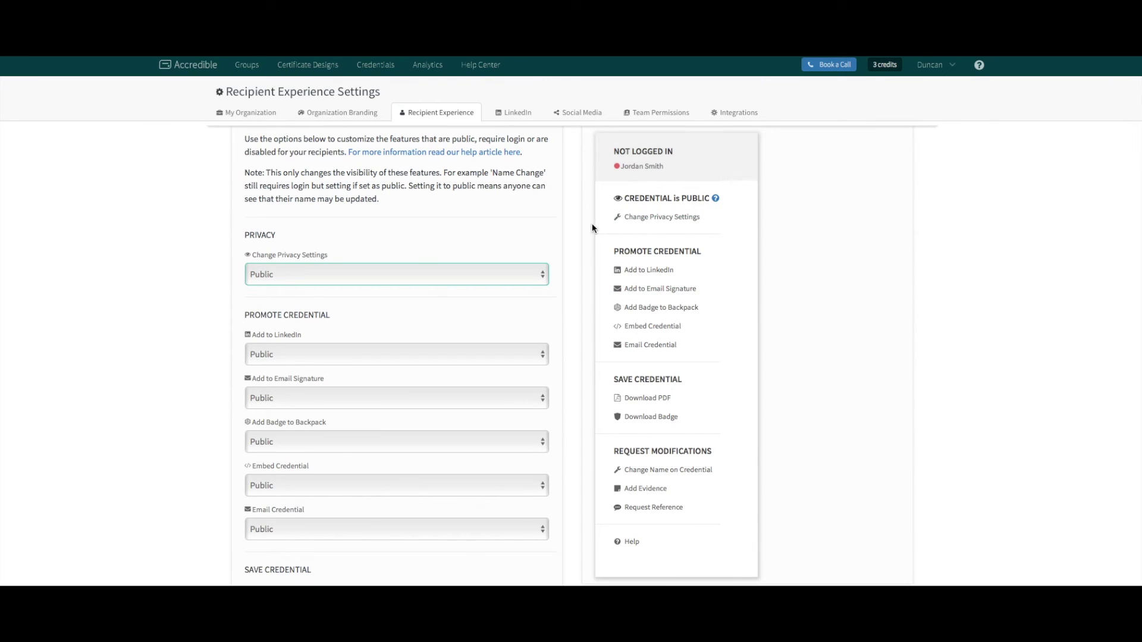
click(531, 273)
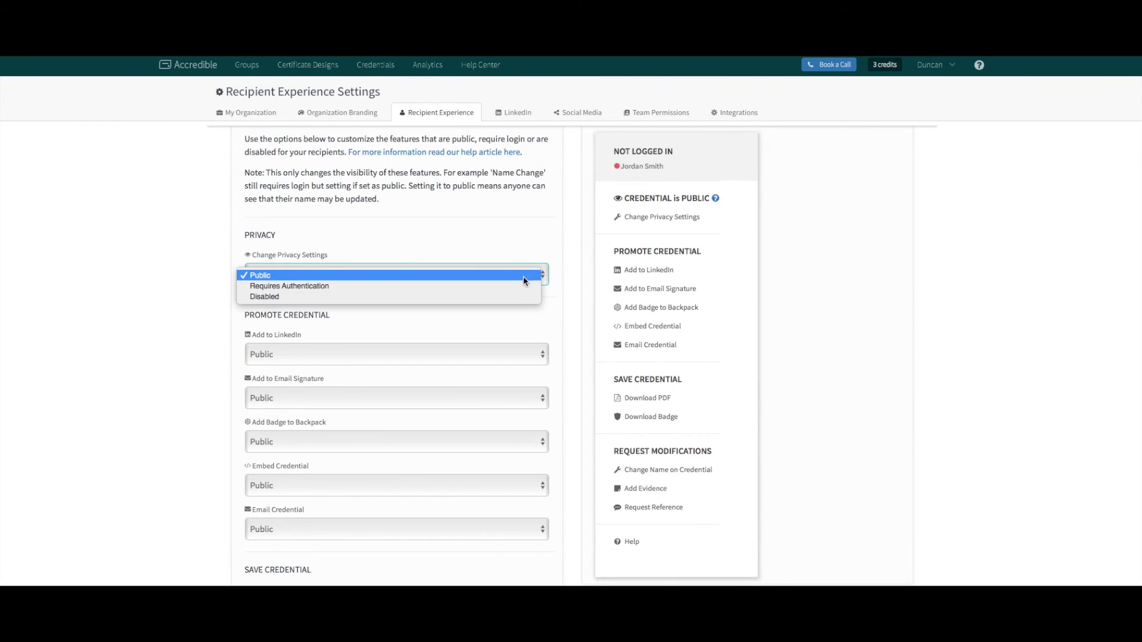
click(518, 295)
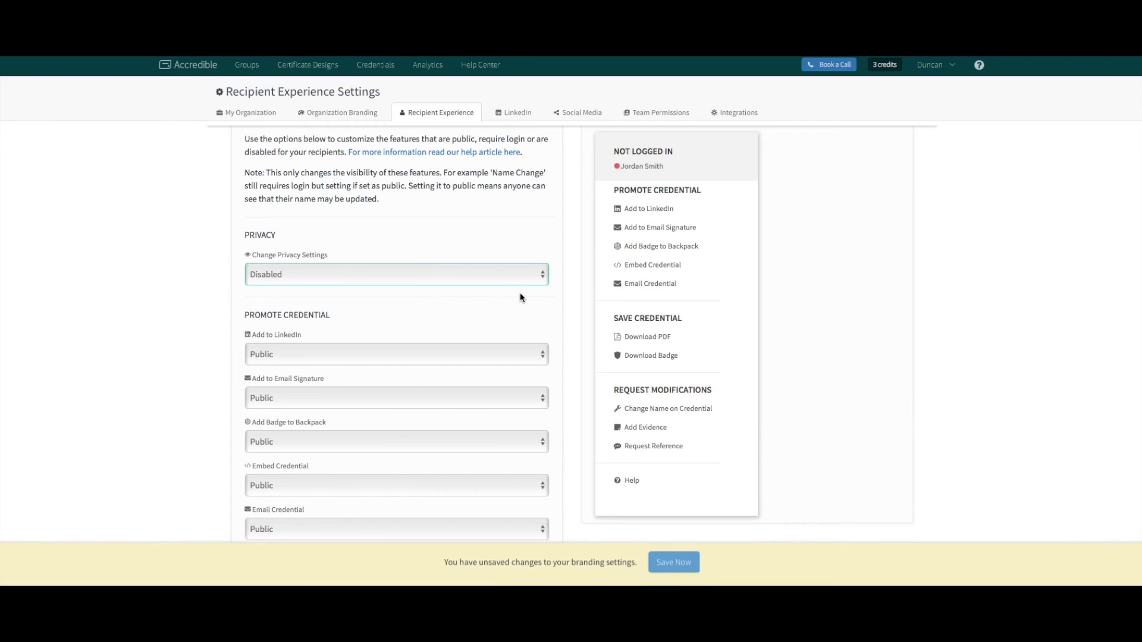
click(535, 355)
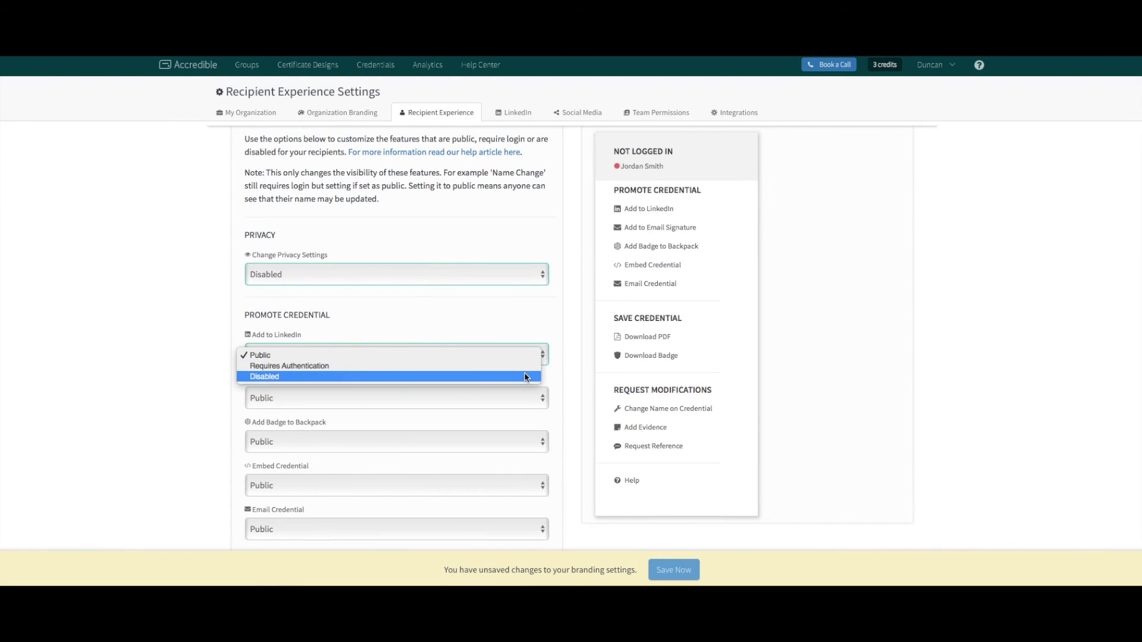
click(523, 374)
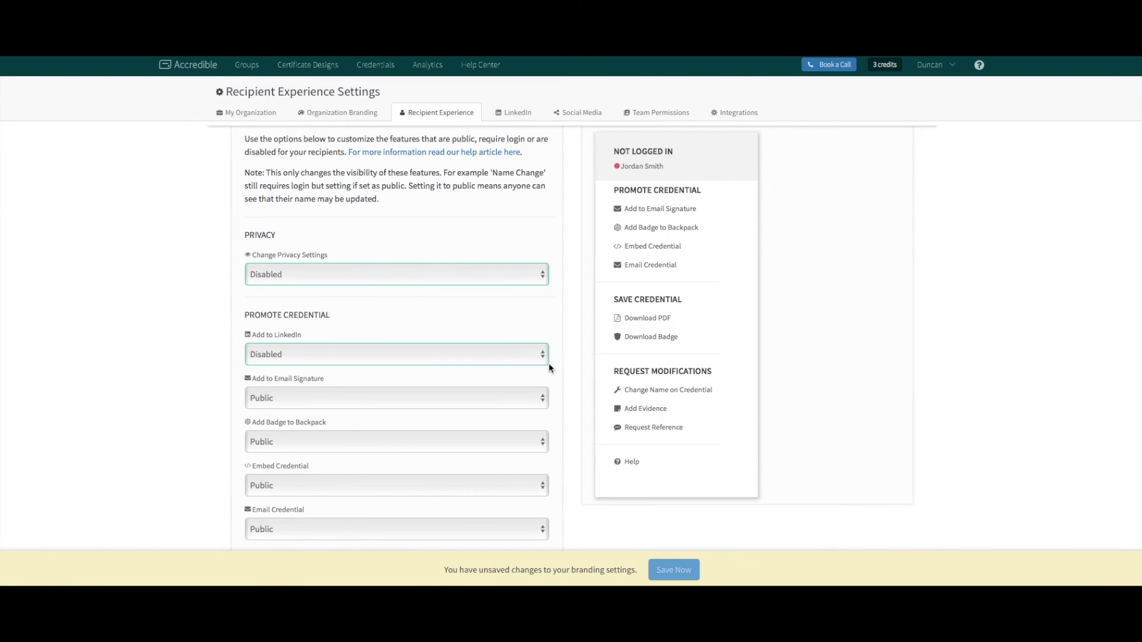
Step: Switch Add to LinkedIn and Change Privacy Settings to Requires Authentication
click(521, 353)
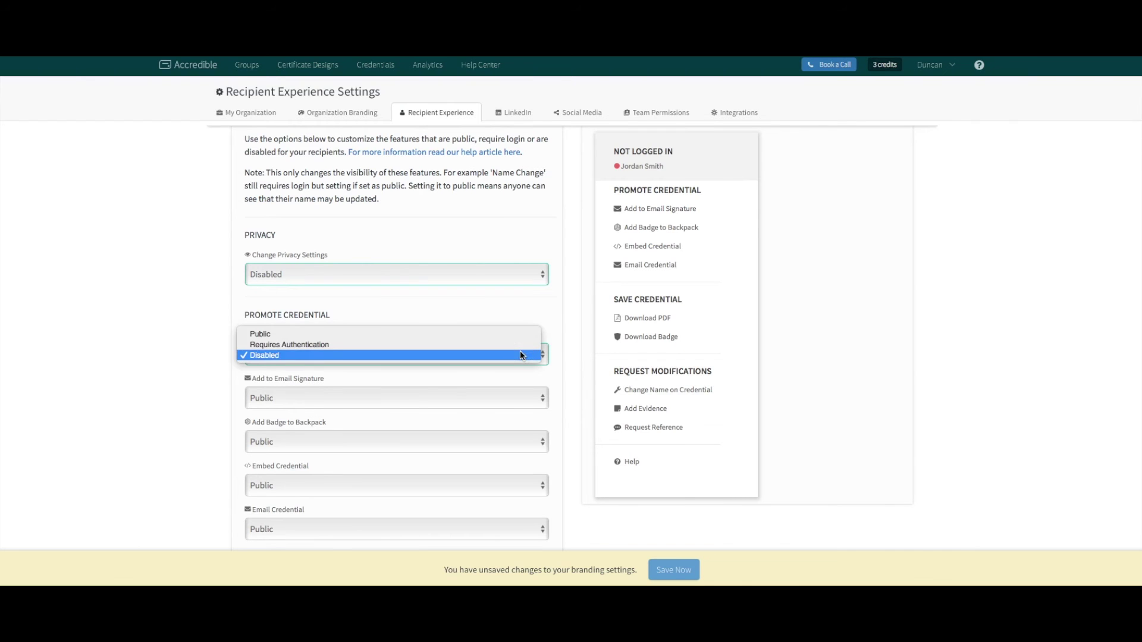
click(520, 345)
click(504, 275)
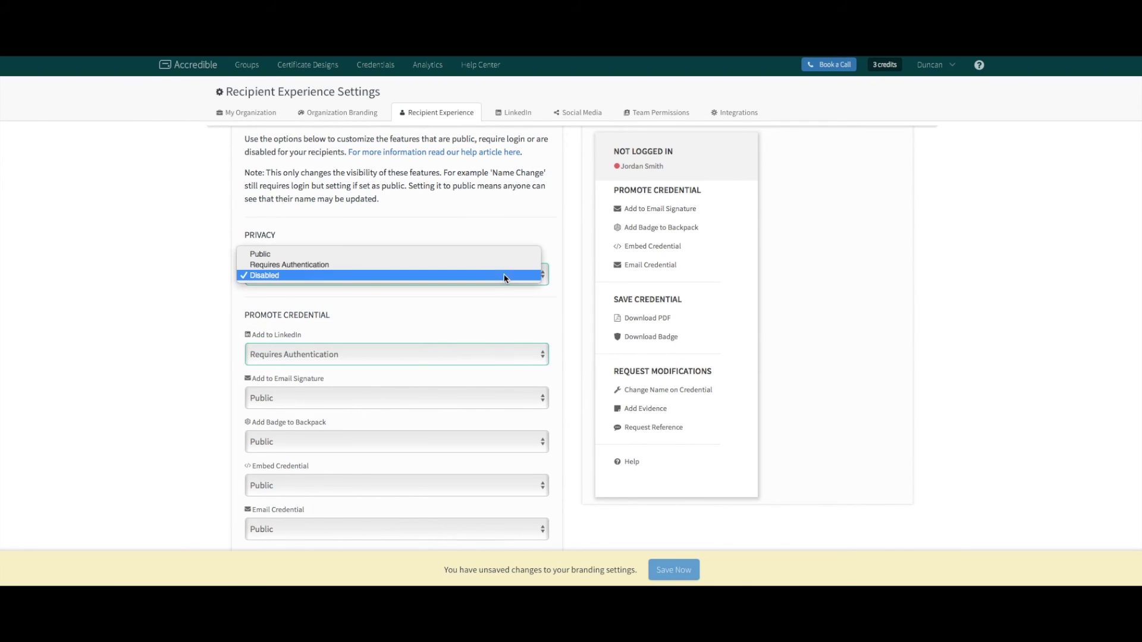
click(502, 266)
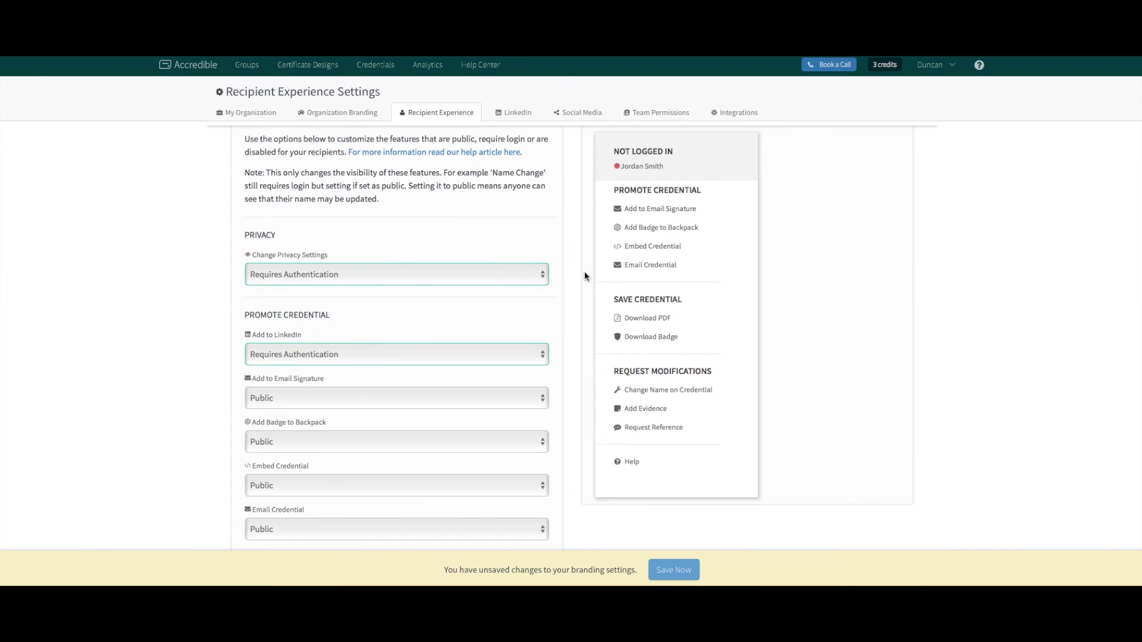
Step: Preview the sidebar as the Credential Owner
scroll(583, 274, up, 1)
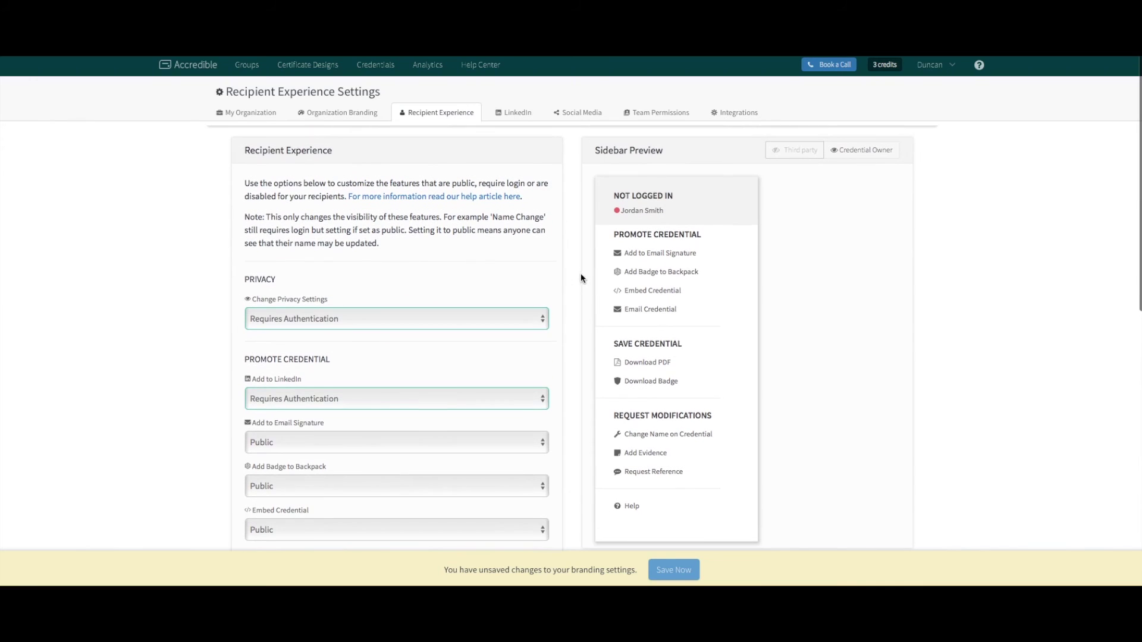
click(859, 152)
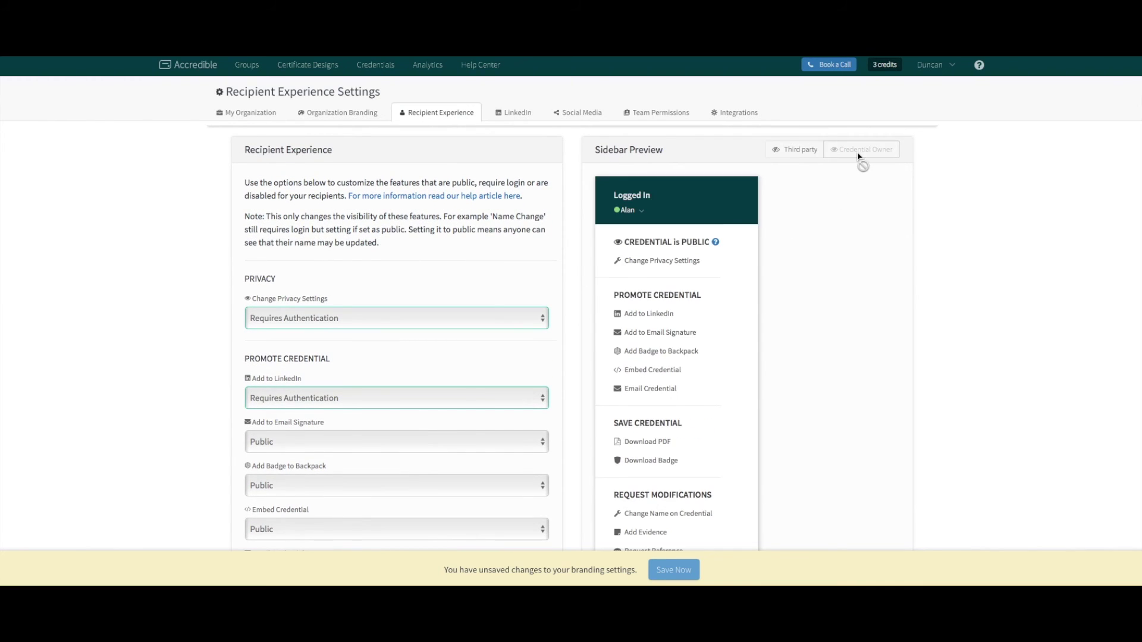
scroll(841, 190, down, 1)
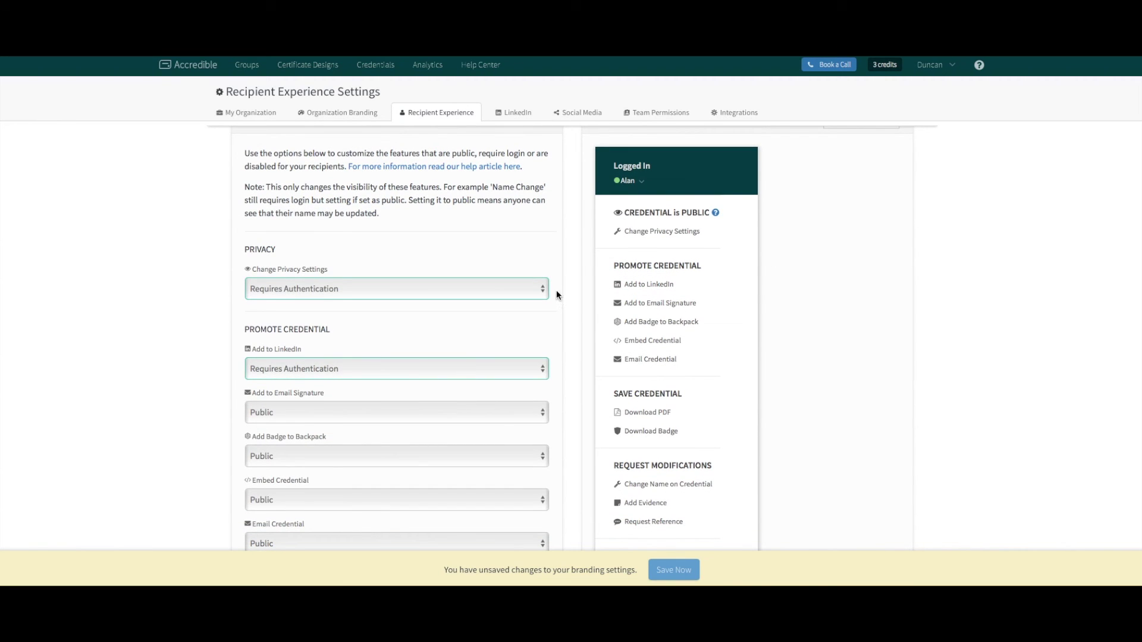
Step: Disable both the Change Privacy Settings and Add to LinkedIn options
click(512, 289)
click(509, 300)
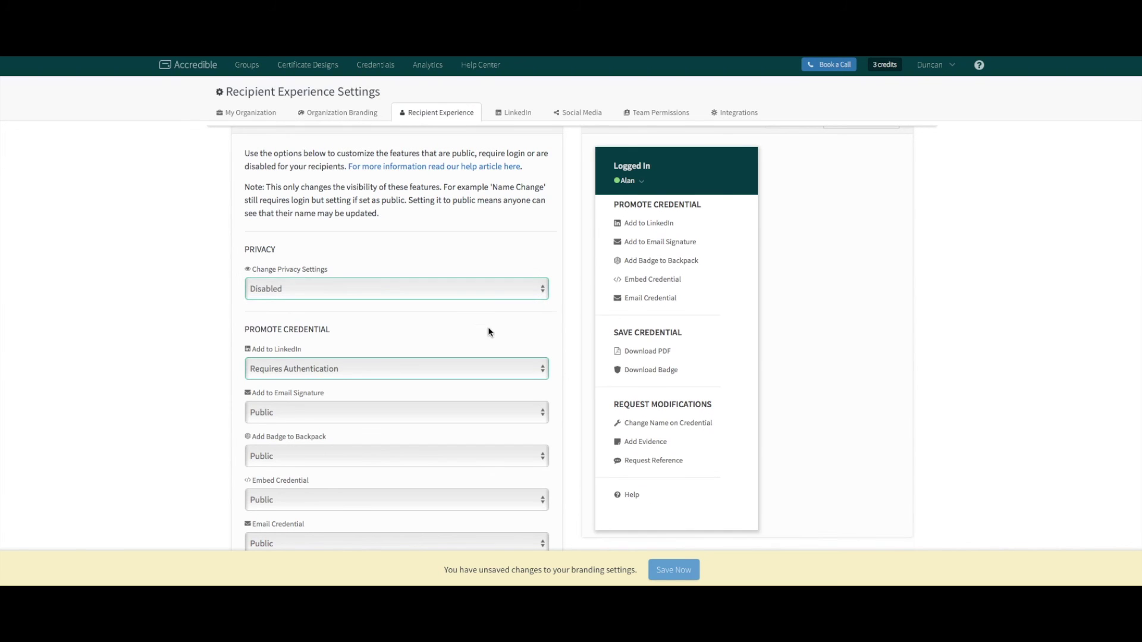
scroll(488, 331, down, 1)
click(483, 352)
click(474, 370)
scroll(476, 372, down, 1)
Step: Disable Email Signature, Badge to Backpack, Embed Credential and Email Credential, then save
click(464, 357)
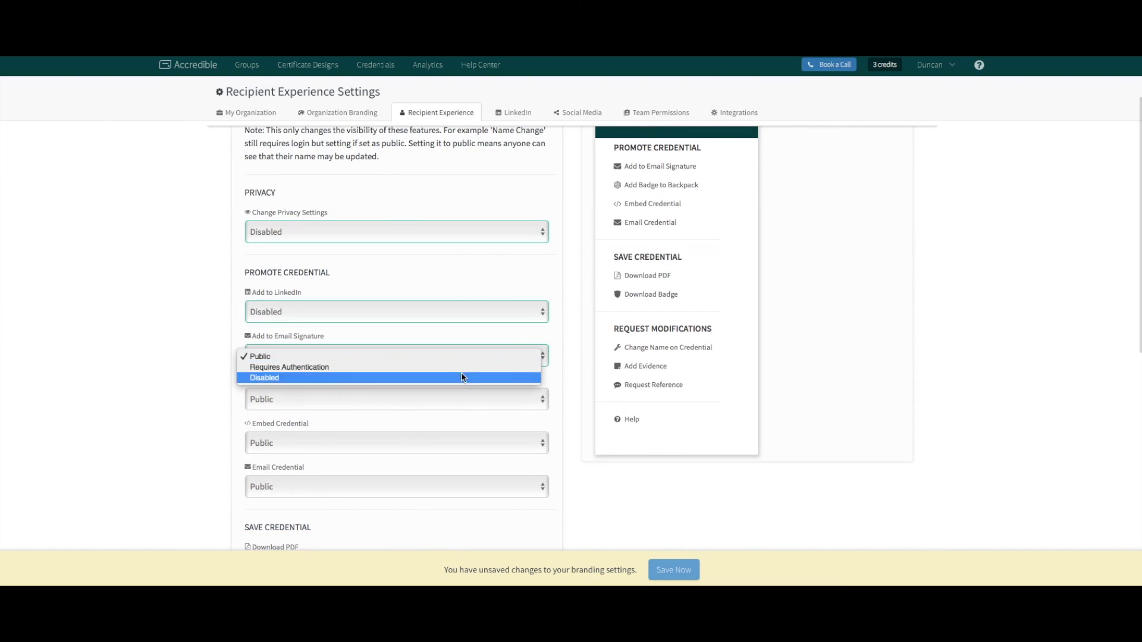
click(461, 374)
click(449, 399)
click(424, 421)
click(424, 443)
click(405, 465)
click(412, 487)
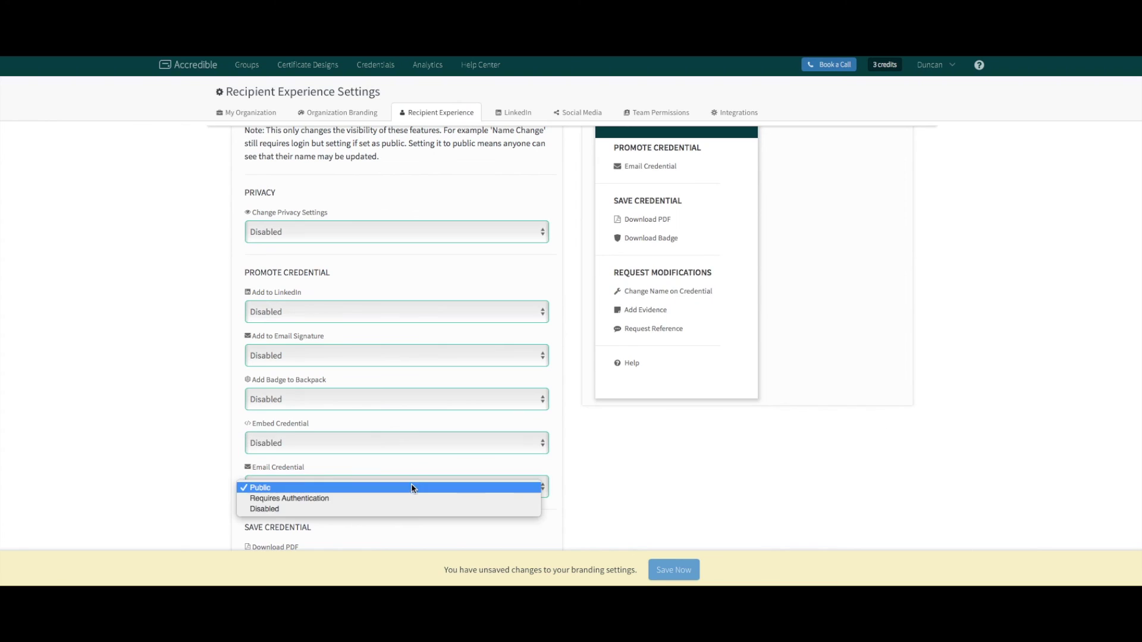
click(415, 509)
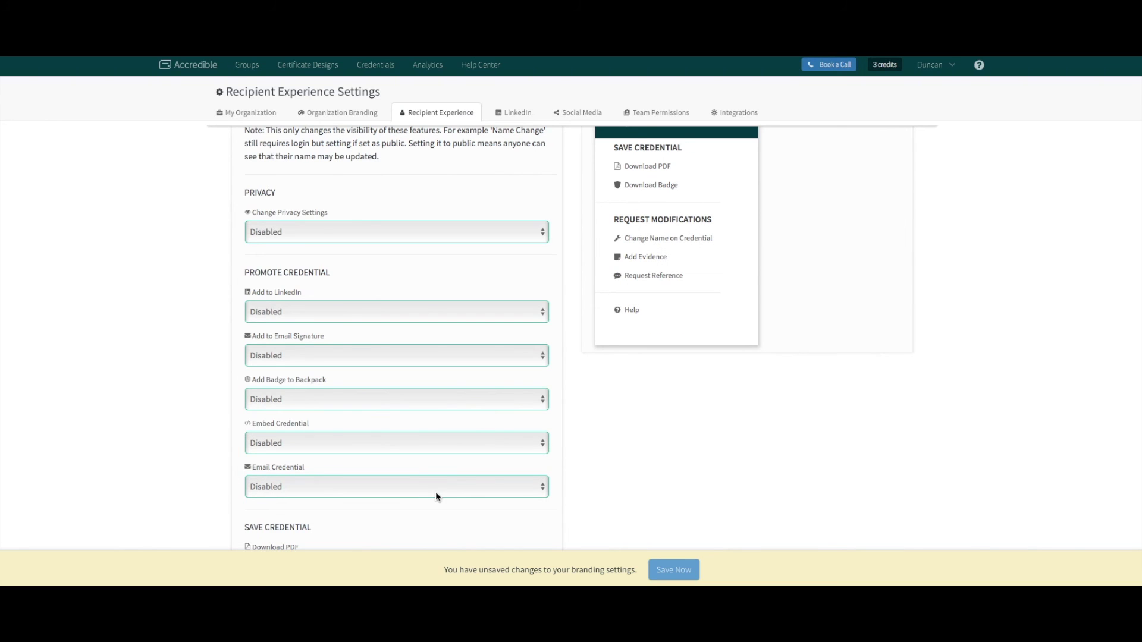
click(667, 572)
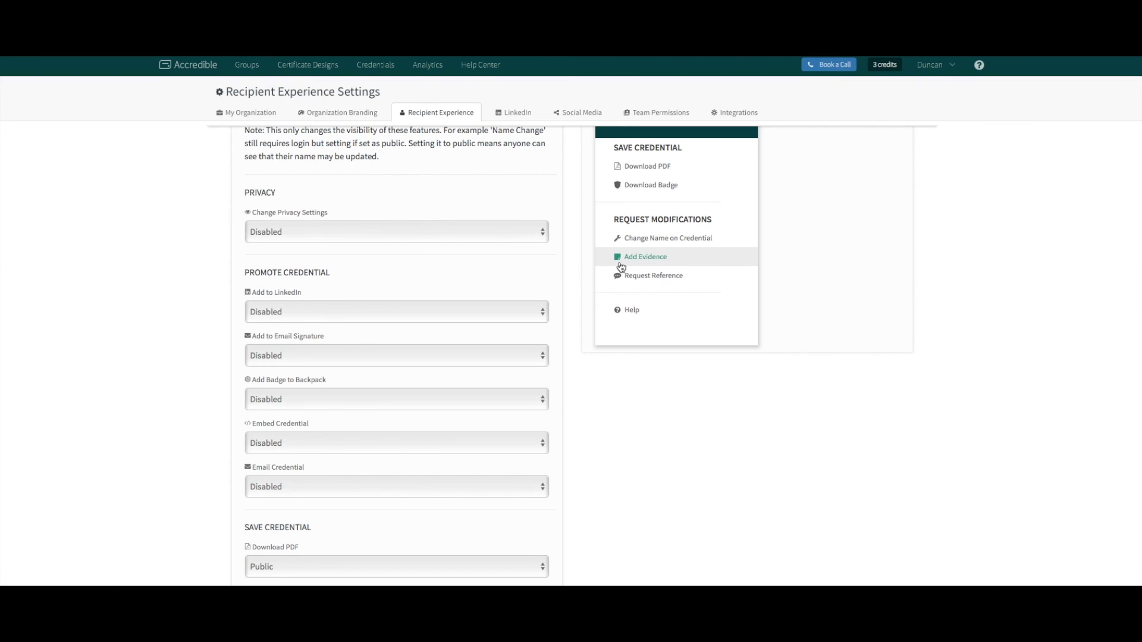
click(508, 230)
Step: Set Privacy, Add to LinkedIn, Email Signature and Backpack to Requires Authentication
click(507, 223)
click(499, 308)
click(498, 302)
click(472, 355)
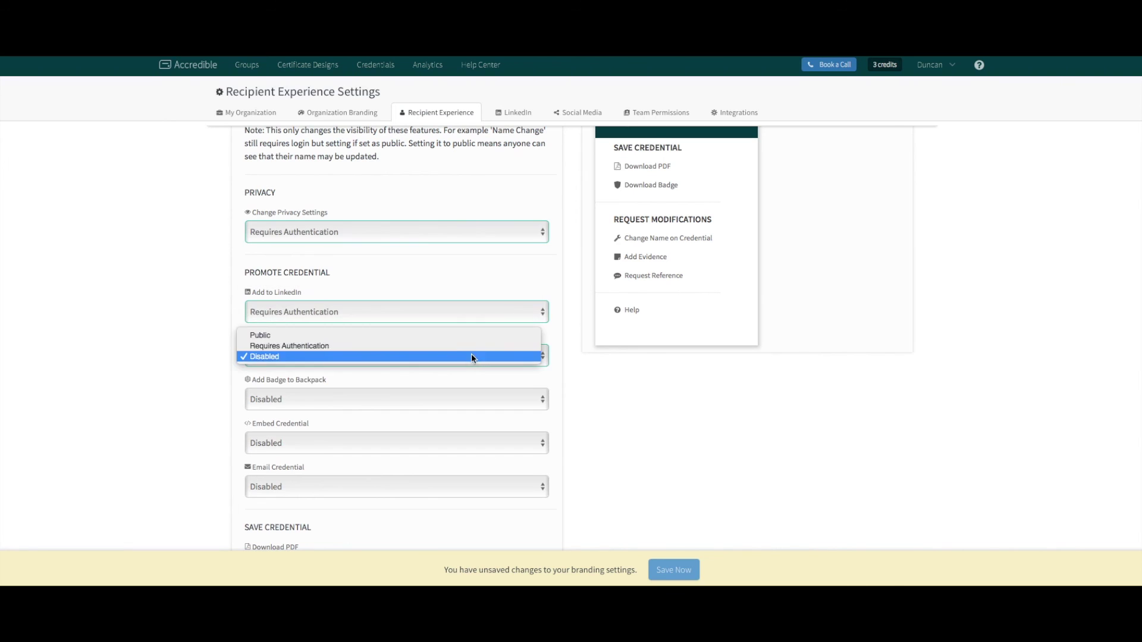
click(466, 346)
click(455, 399)
click(443, 389)
Step: Set Embed and Email Credential to Requires Authentication, then save and confirm the update
click(432, 443)
click(428, 433)
click(434, 486)
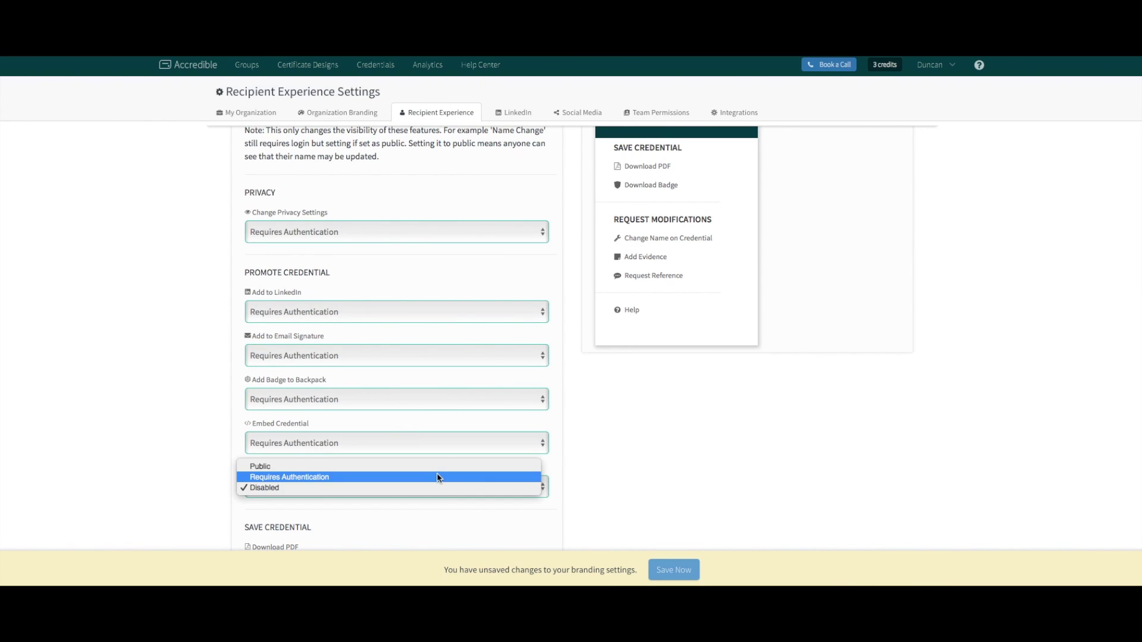
click(438, 476)
click(690, 570)
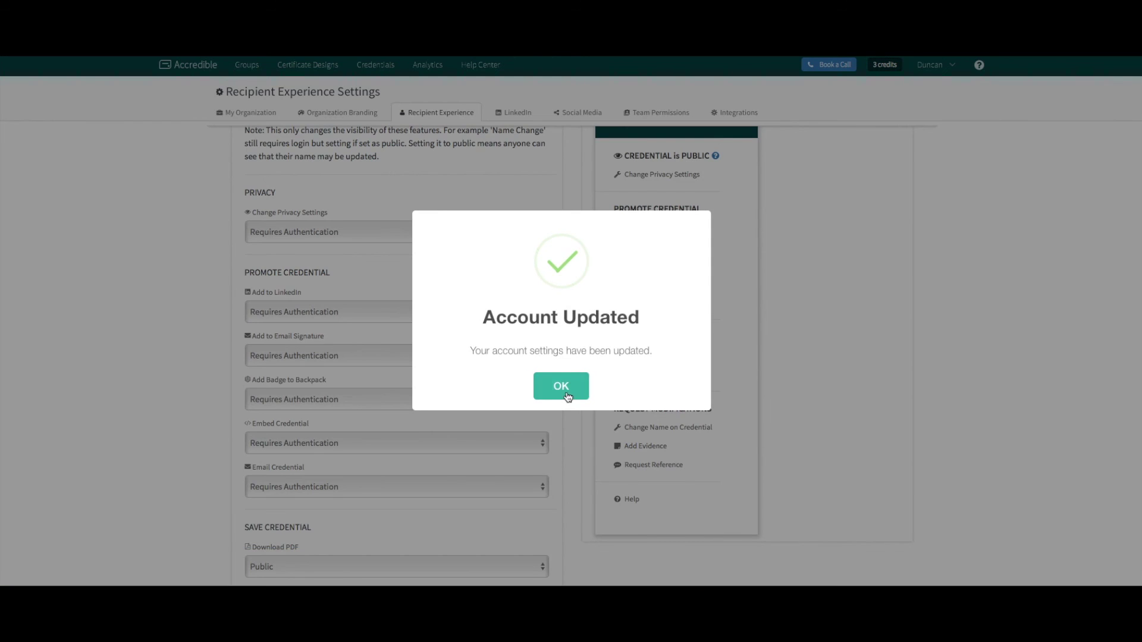
key(Return)
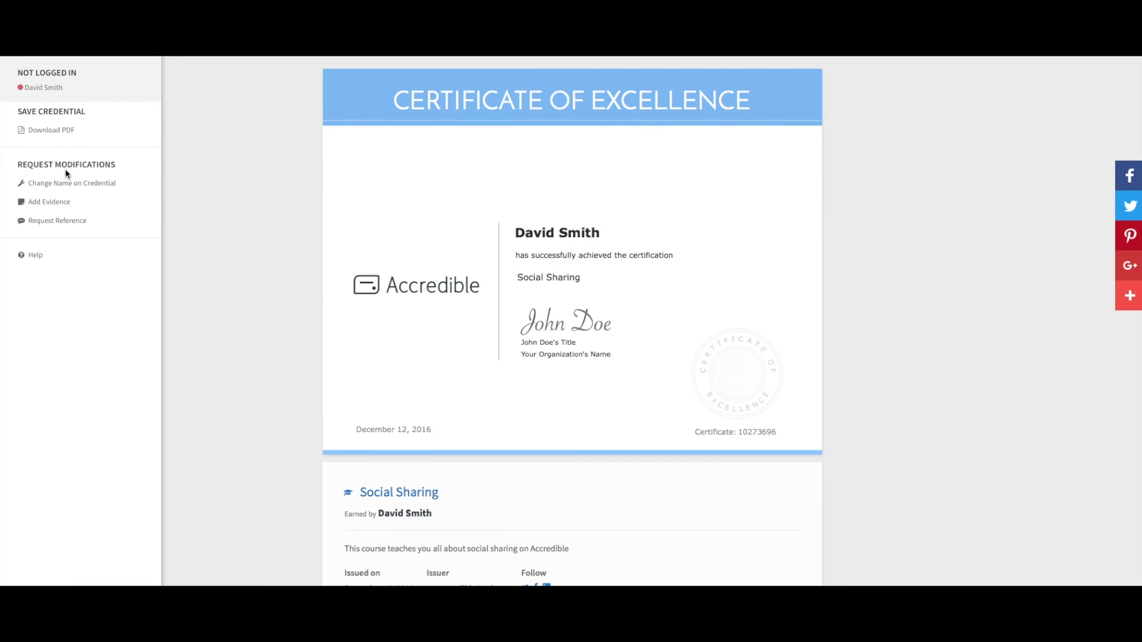